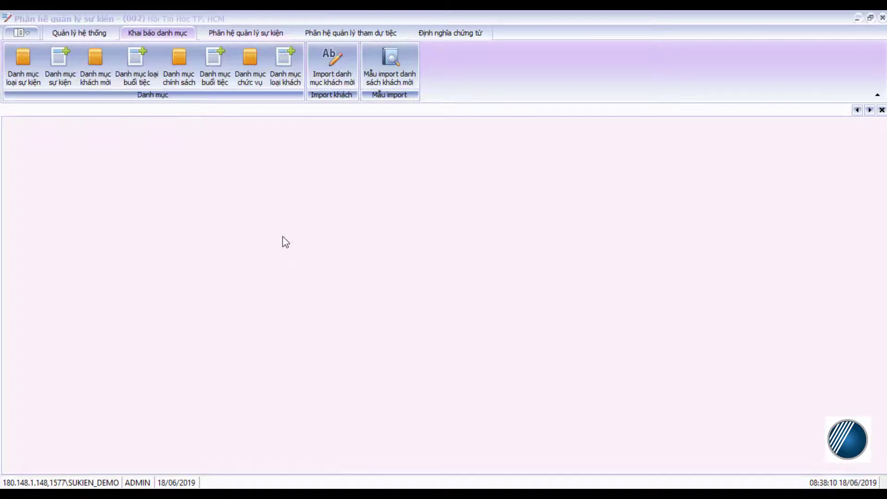
Open the event catalogue to show the event TEST PHẦN MỀM CHECK IN SỰ KIỆN
left_click(68, 76)
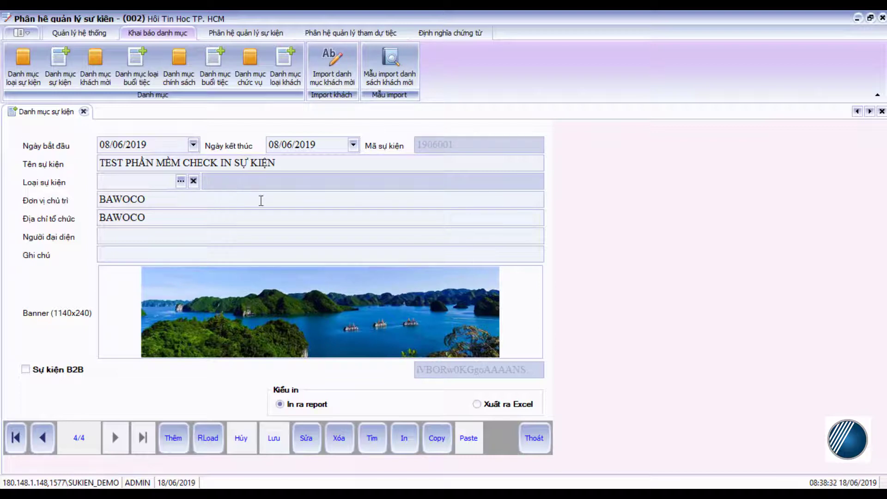
Open the guest catalogue and start a new blank guest record
left_click(89, 70)
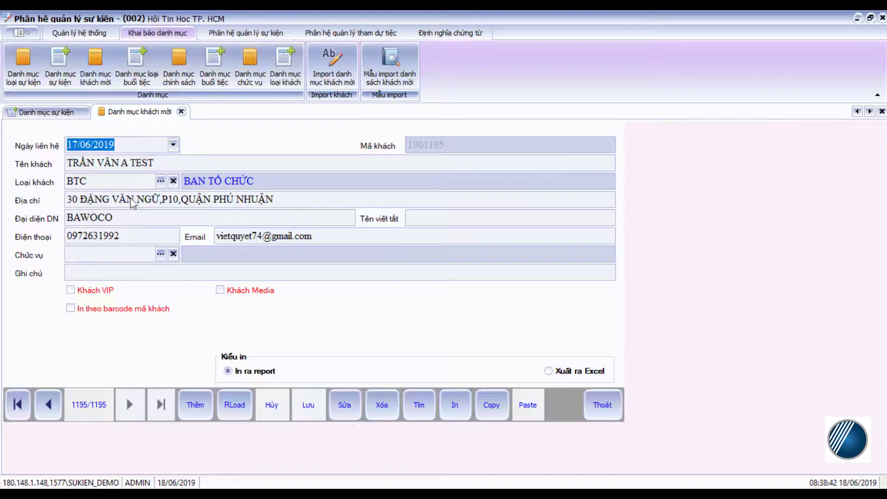
left_click(198, 406)
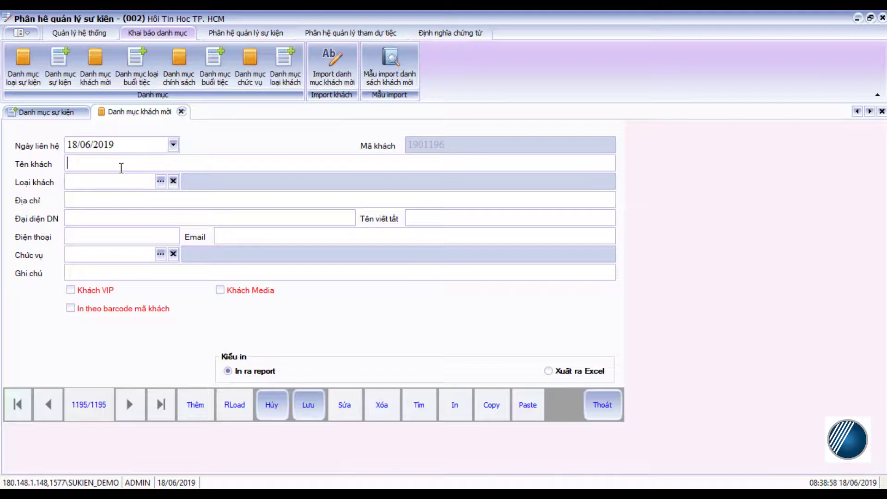
Enter the guest's full name and set the guest type to BTC – BAN TỔ CHỨC
type("TRAANF")
key("BackSpace")
key("BackSpace")
key("BackSpace")
key("BackSpace")
key("BackSpace")
key("BackSpace")
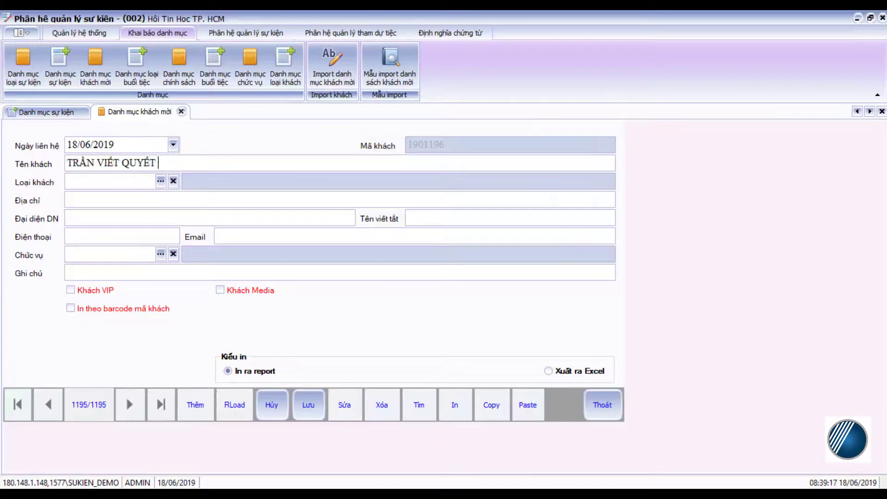
left_click(125, 181)
left_click(161, 181)
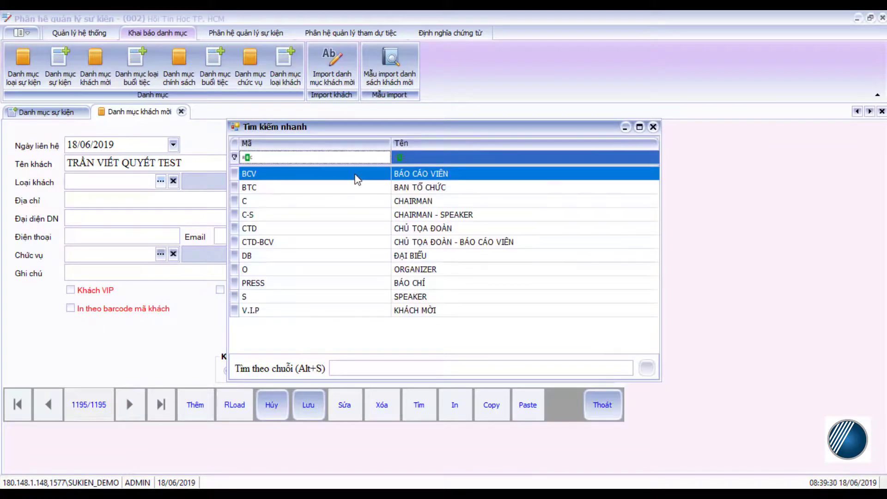
double_click(338, 191)
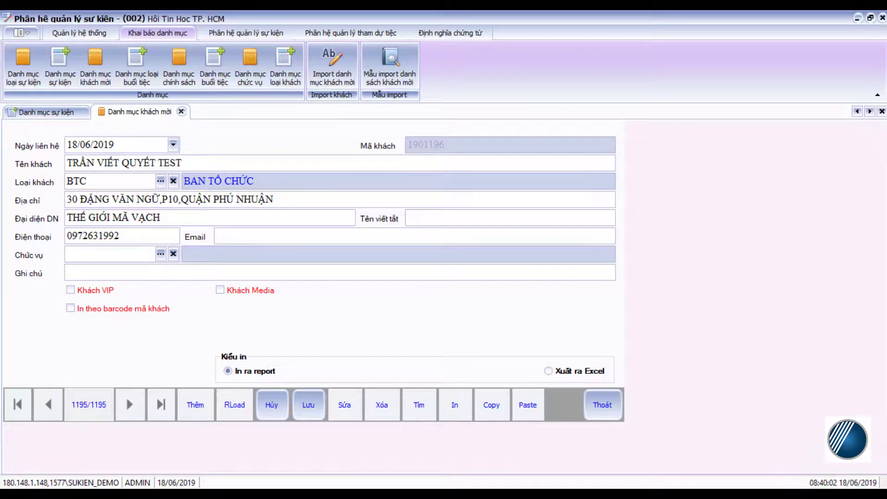
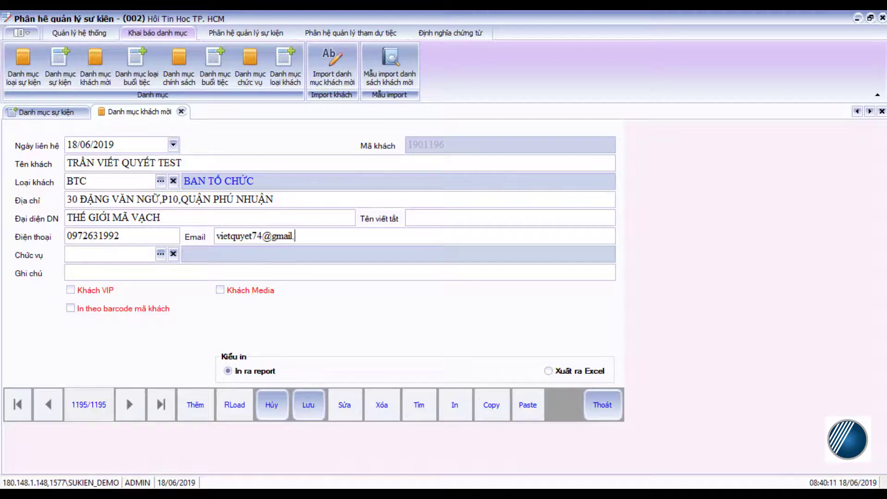
Fill in the guest's e-mail address and save the record as 1196
left_click(312, 408)
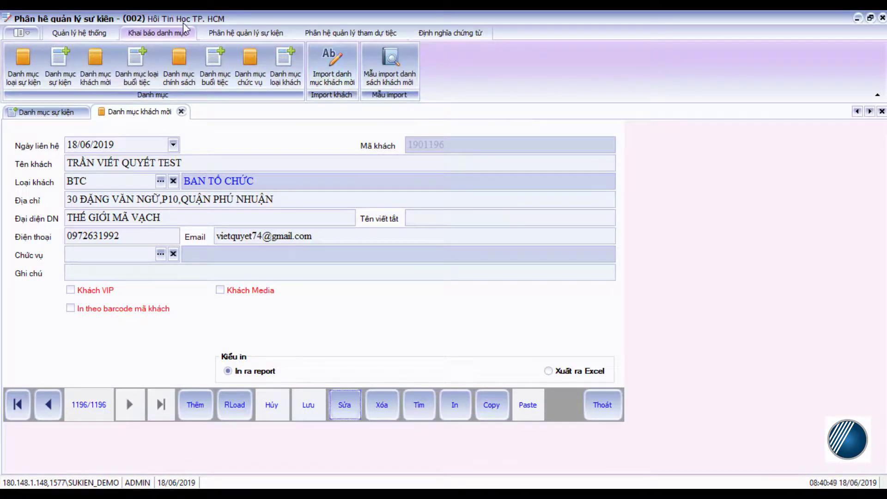
Open the event invitation-template setup so the invitation letter appears in Word
left_click(231, 32)
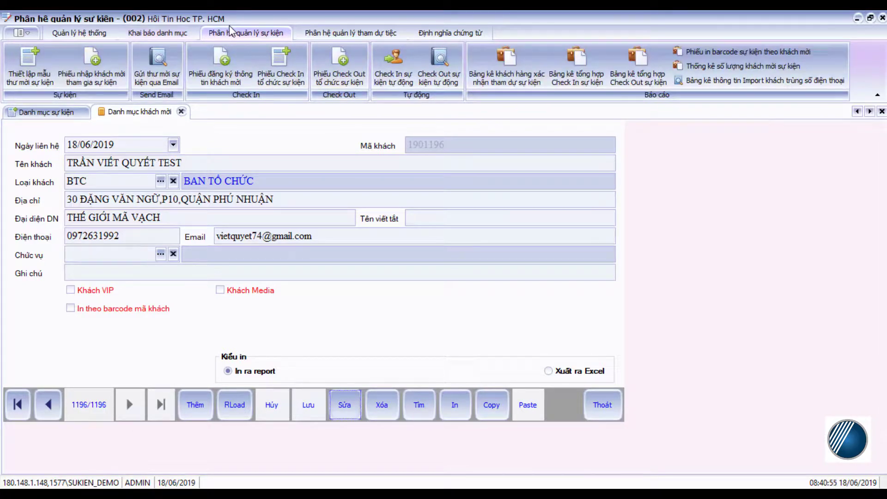
left_click(29, 78)
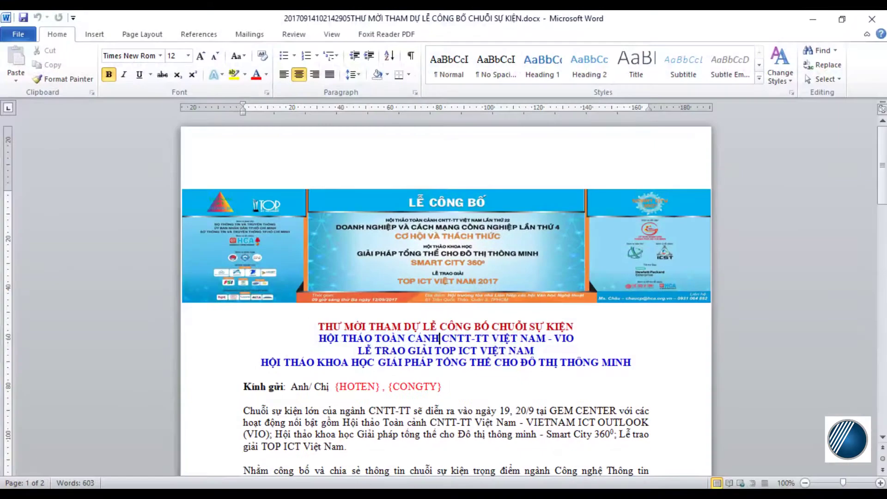
Review the letter's banner and {HOTEN}, {CONGTY}, {BARCODE} placeholders, then minimise Word
mouse_move(883, 148)
left_mouse_down()
mouse_move(885, 168)
mouse_move(884, 157)
left_mouse_up()
left_click(431, 184)
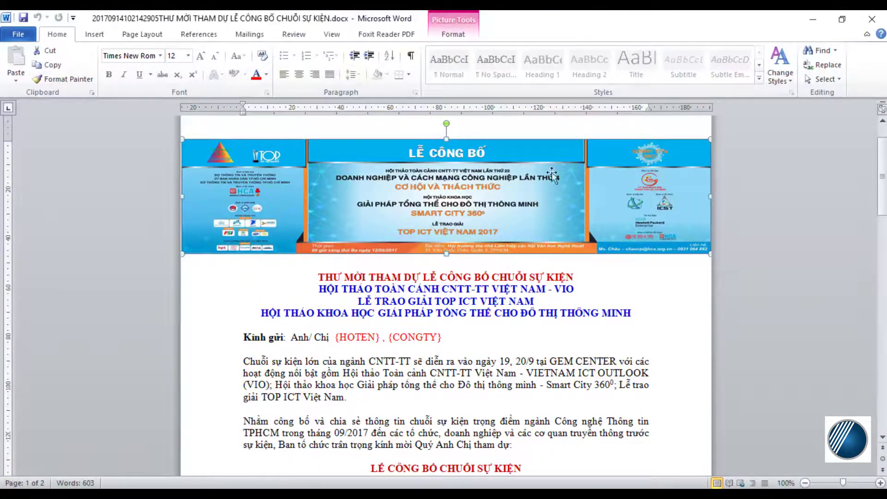
left_click_drag(883, 171, 883, 191)
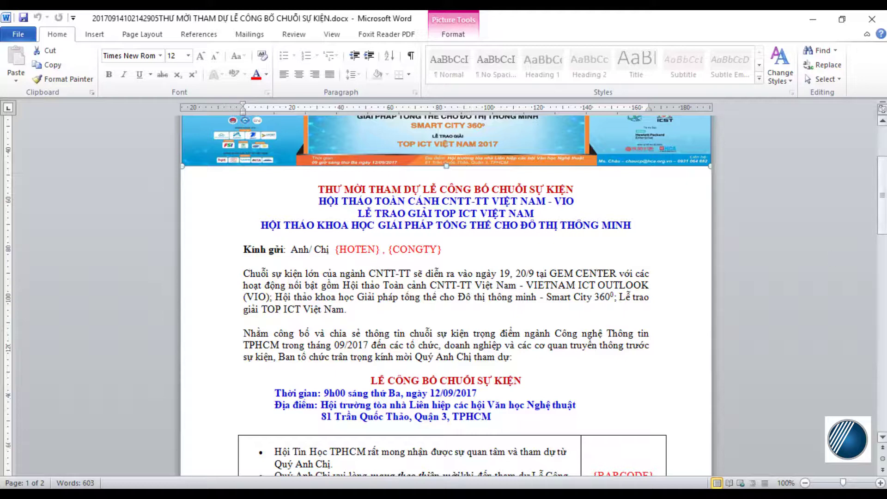
left_click_drag(882, 193, 882, 234)
left_click(596, 301)
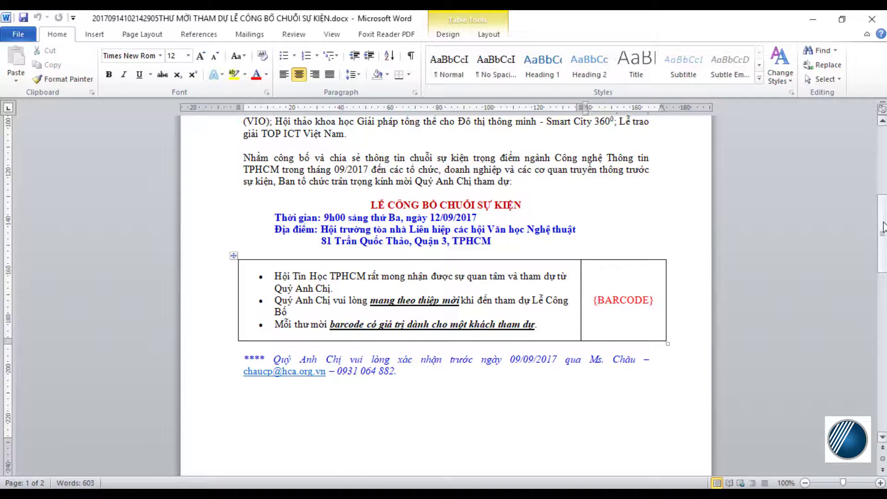
left_click_drag(883, 226, 885, 318)
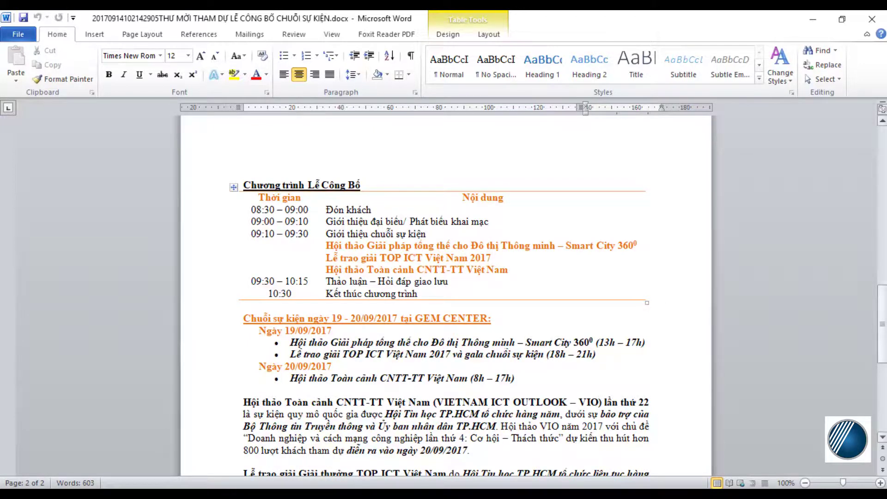
mouse_move(882, 324)
left_mouse_down()
mouse_move(882, 391)
mouse_move(883, 317)
left_mouse_up()
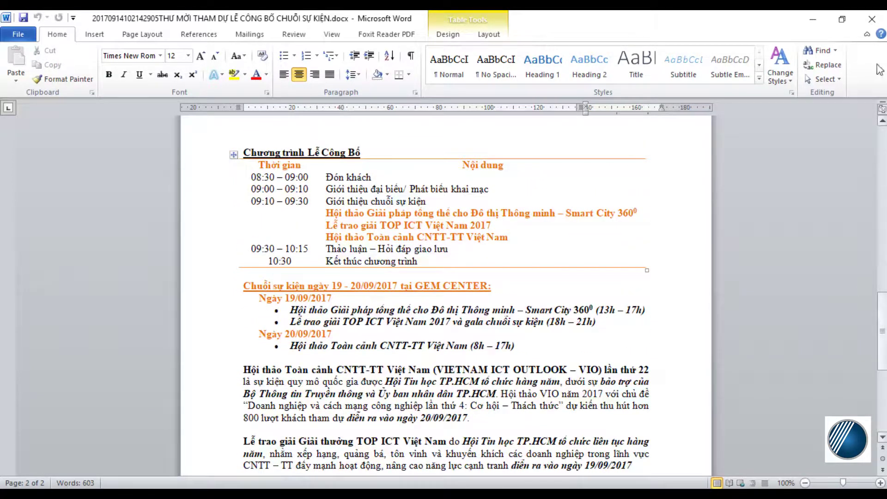
left_click(809, 19)
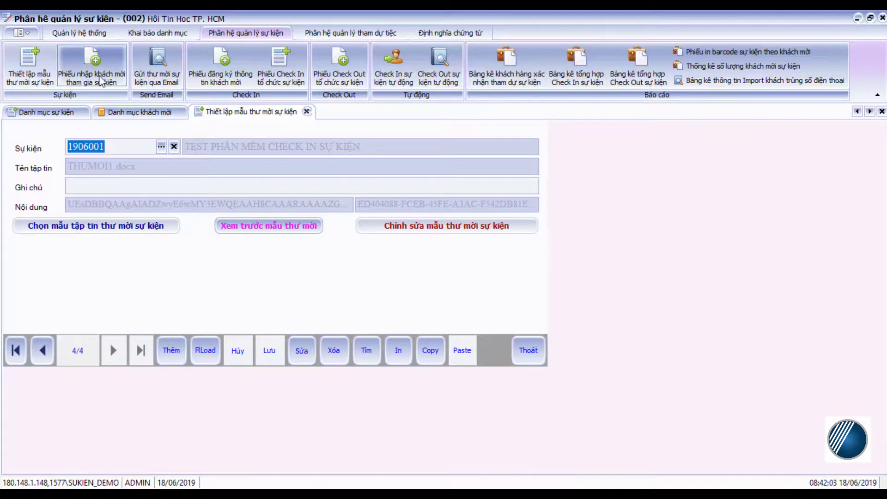
Add guest 1901196 to event 1906001's guest-entry slip and save it
left_click(102, 81)
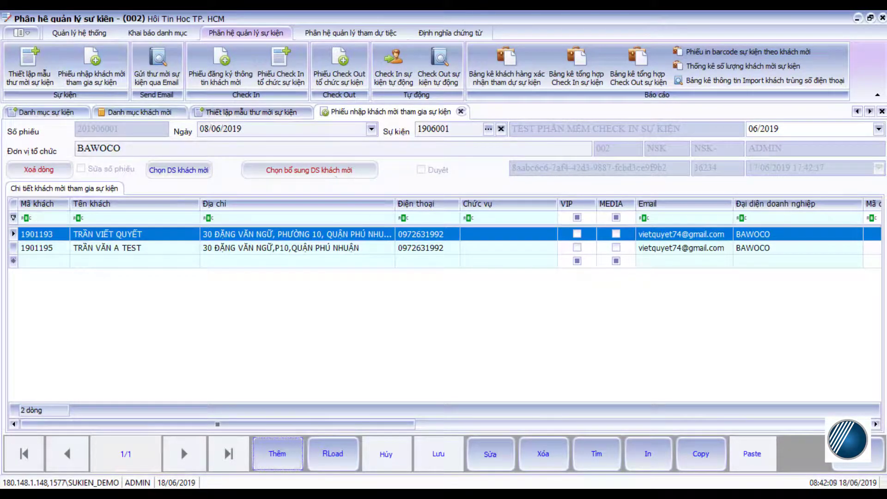
left_click(488, 453)
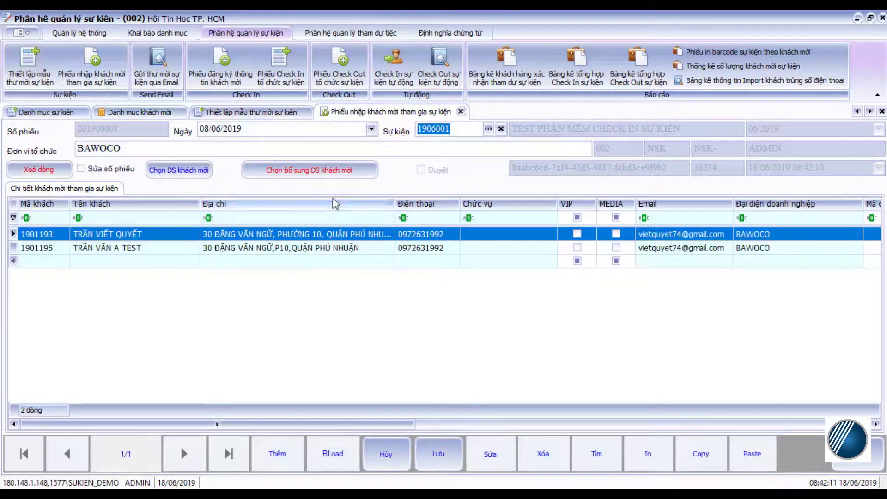
left_click(322, 169)
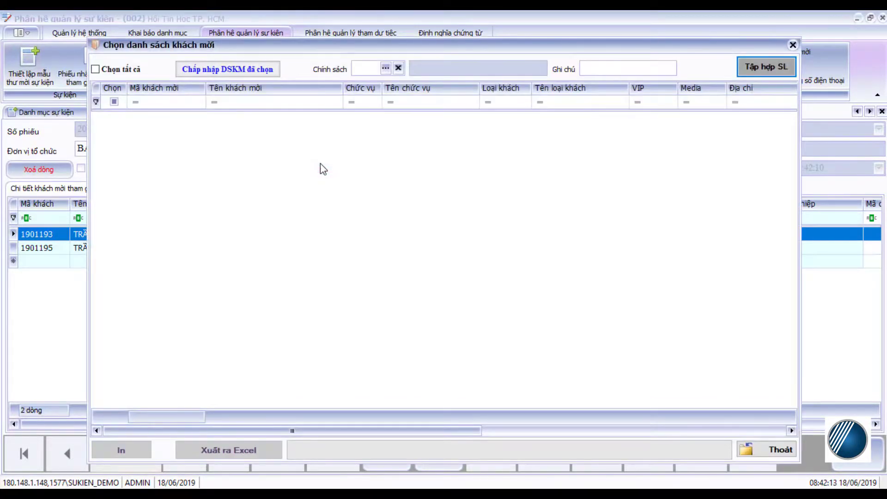
left_click(762, 77)
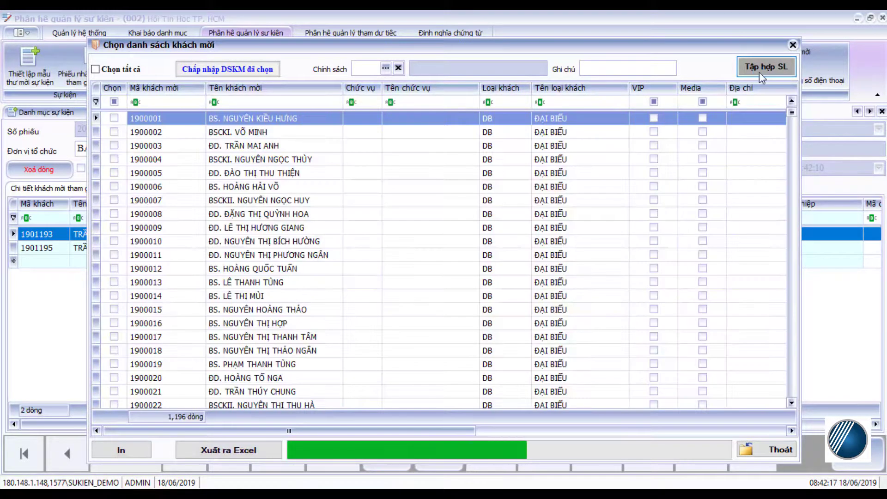
left_click_drag(792, 329, 787, 422)
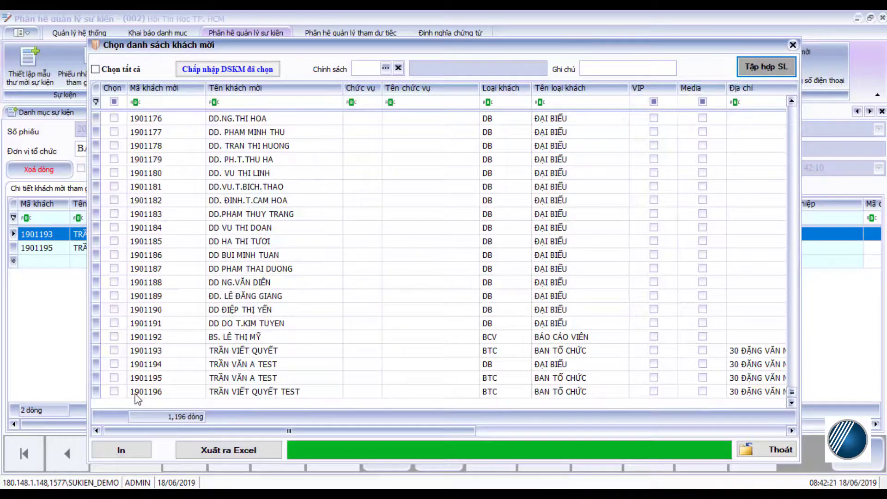
left_click(114, 391)
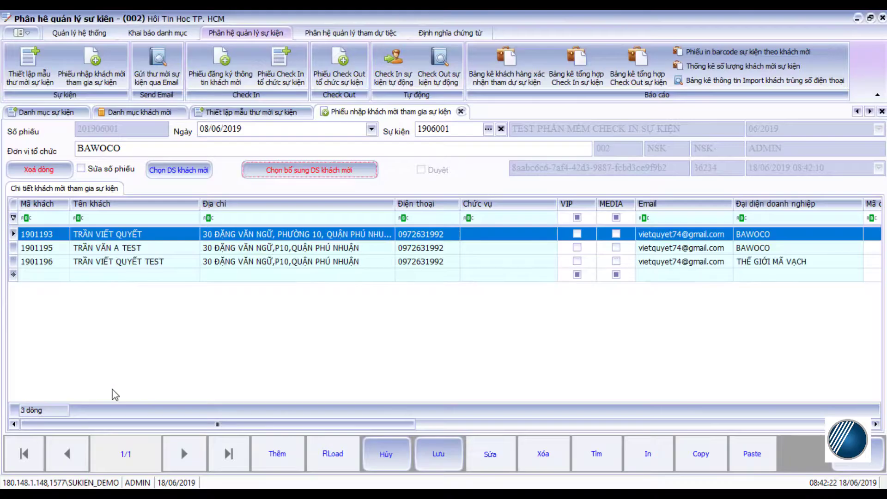
left_click(438, 454)
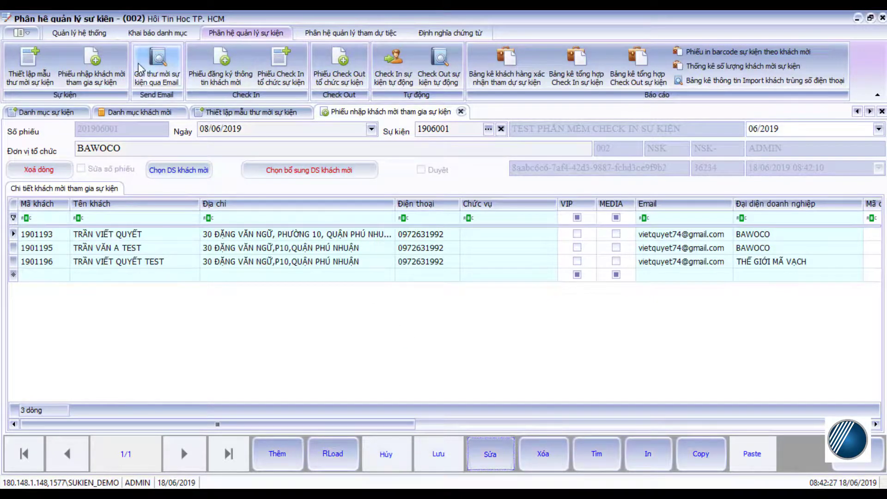
Add guest 1901196 to event 1906001's invitation email list and save it
left_click(142, 75)
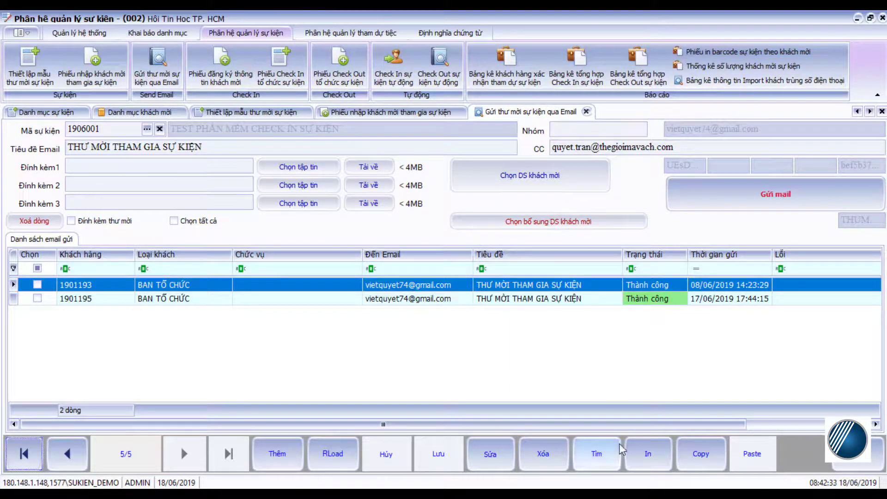
left_click(506, 460)
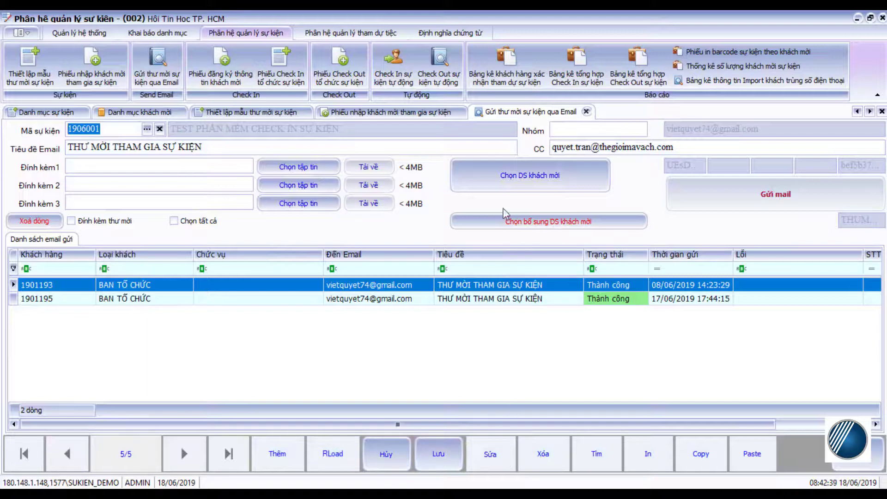
left_click(510, 222)
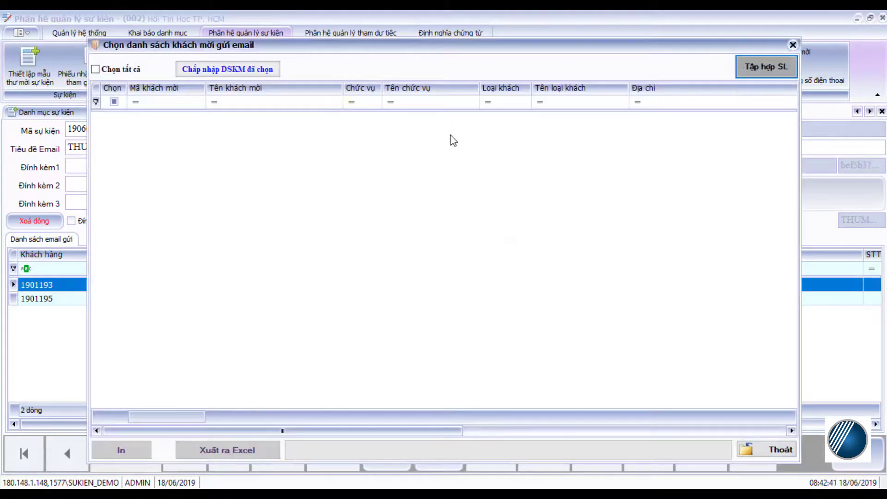
left_click(765, 67)
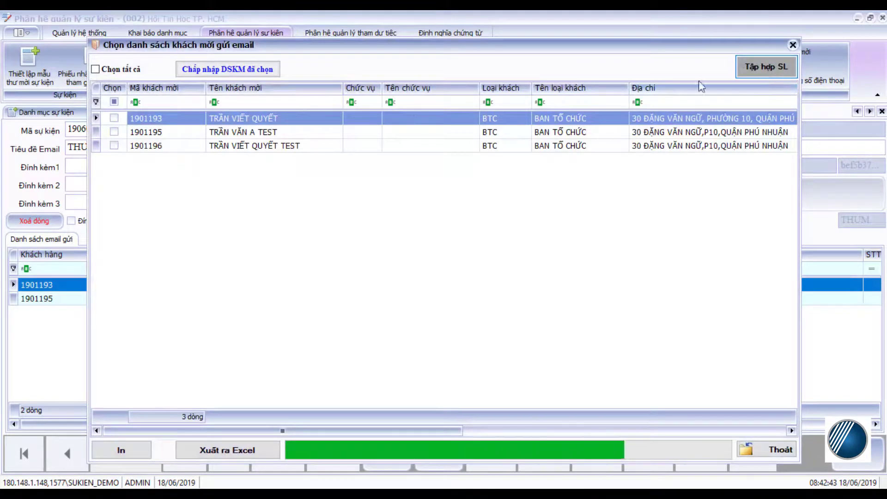
double_click(289, 147)
key("Return")
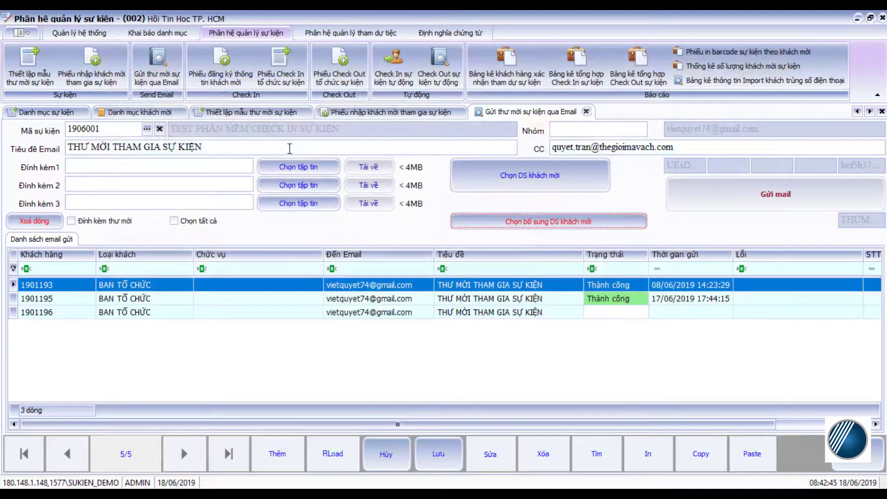
left_click(430, 447)
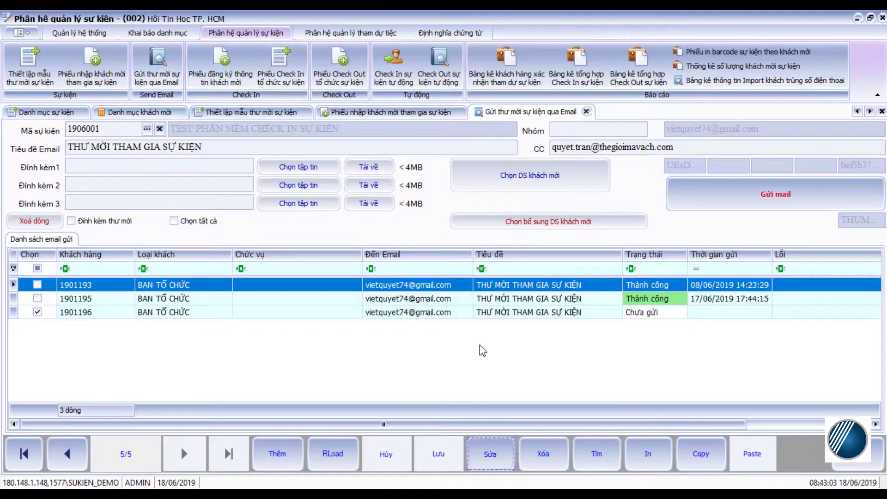
left_click(491, 454)
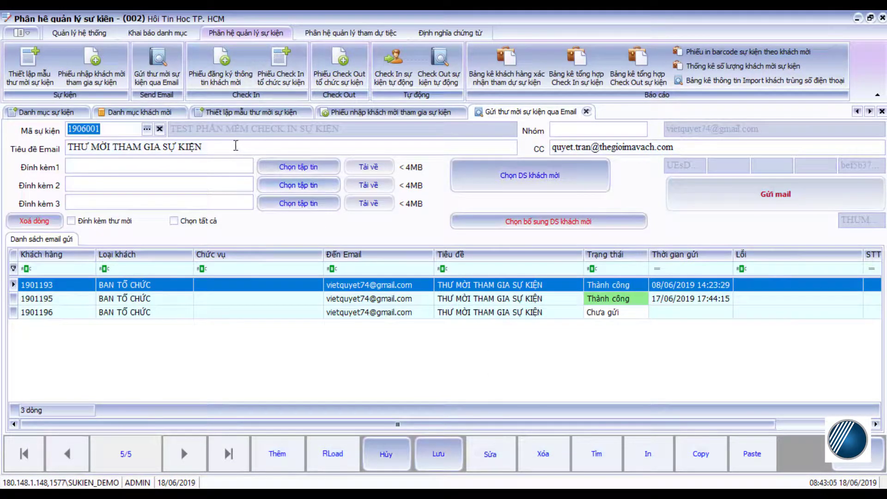
Replace the email subject with TEST THƯ MỜI SỰ KIỆN and save
left_click_drag(238, 146, 64, 155)
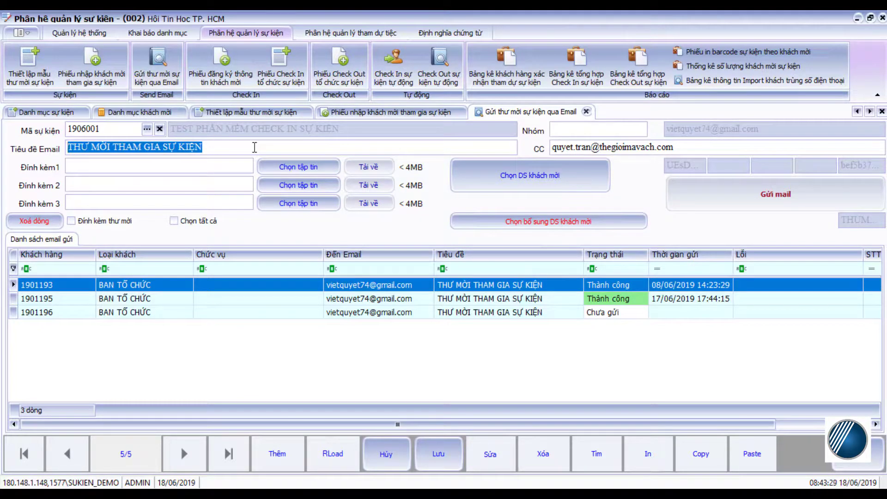
type("TEST THƯ MỜI SỰ KIỆN")
left_click(439, 452)
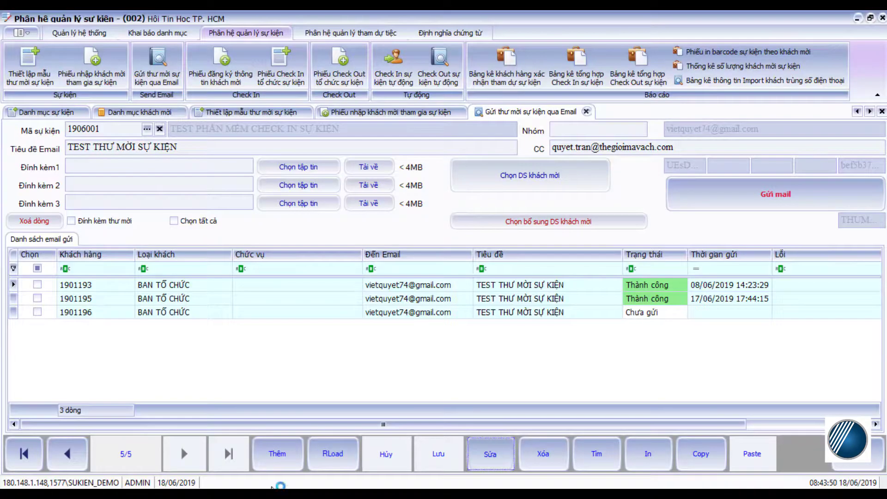
Send the invitation email to guest 1901196 only, then open a private browser window
left_click(741, 198)
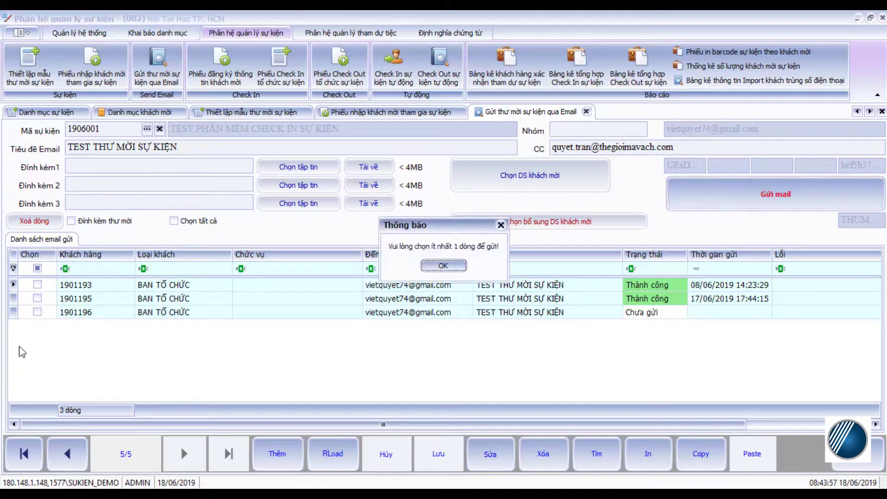
left_click(444, 265)
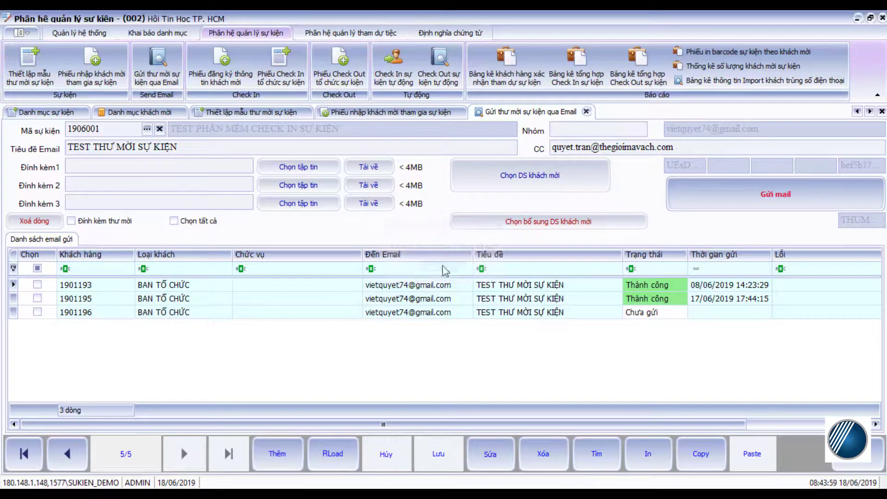
left_click(37, 312)
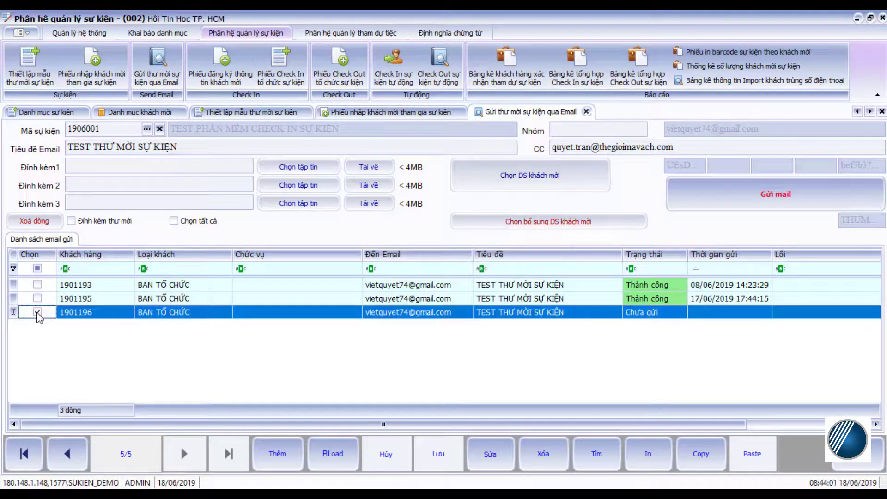
left_click(724, 194)
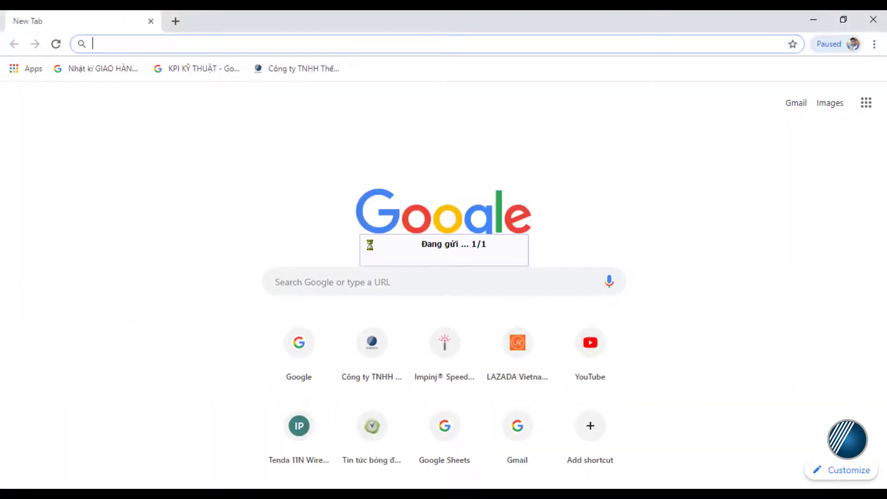
key("ctrl+shift+n")
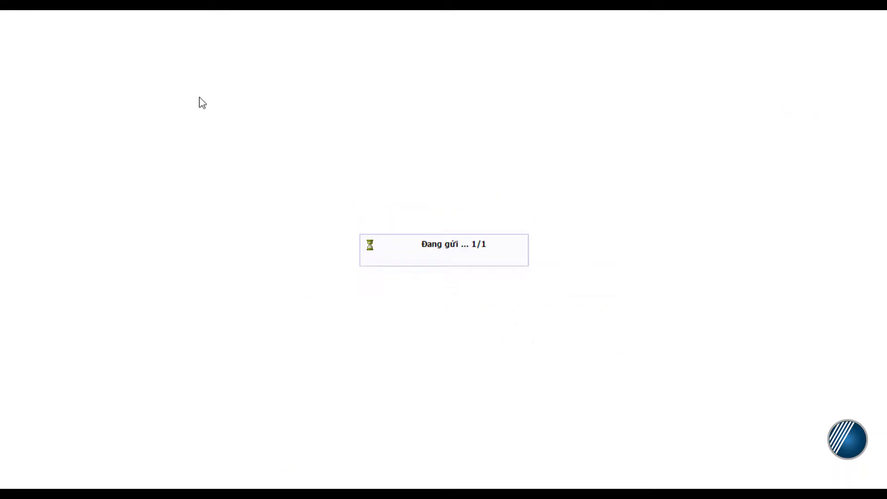
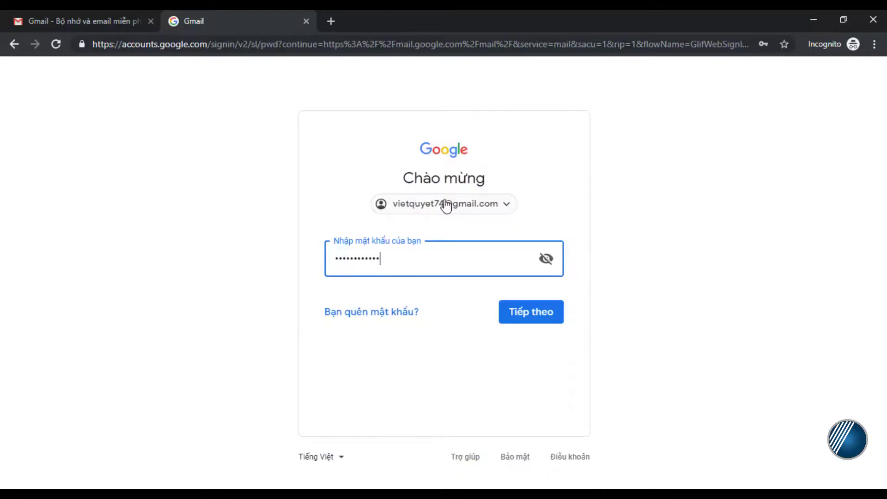
Sign in to Gmail with the account password and open the TEST THƯ MỜI SỰ KIỆN message
key("Return")
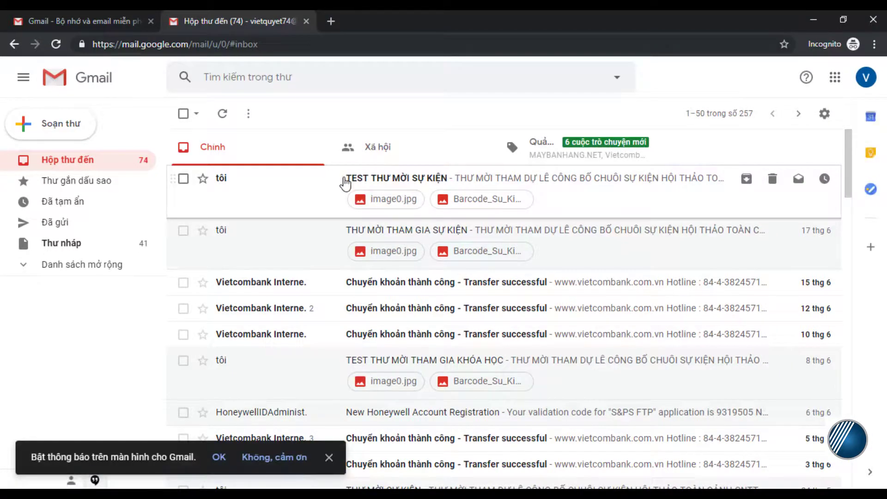
left_click(600, 189)
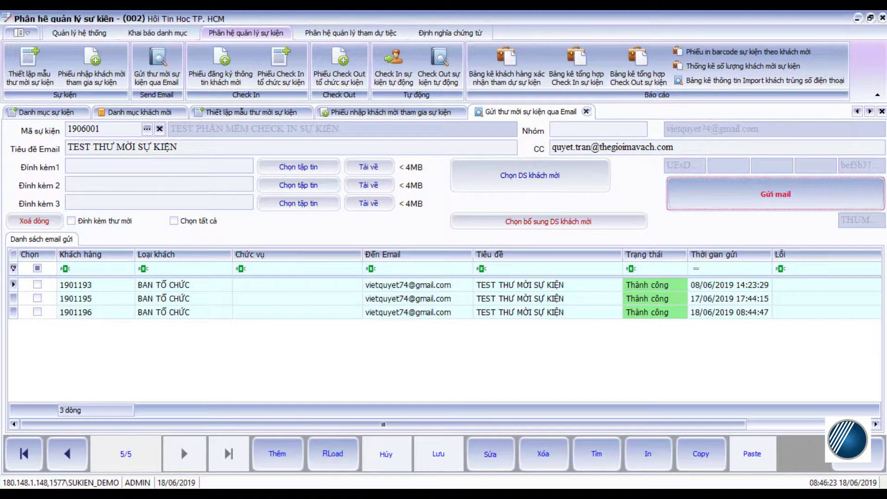
left_click(141, 494)
Read the Gmail invitation down to its QR-code event details, checking the recipient name, then minimize Chrome
left_click(181, 446)
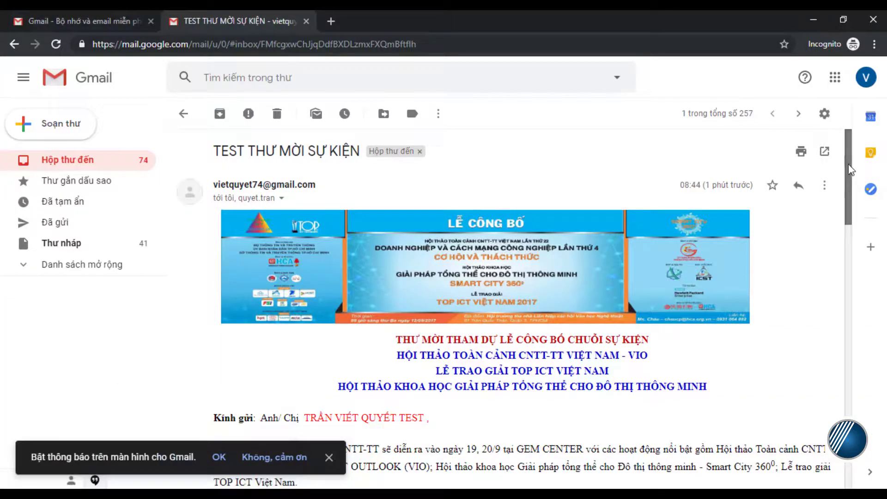
scroll(850, 189, "down", 1)
scroll(849, 189, "down", 3)
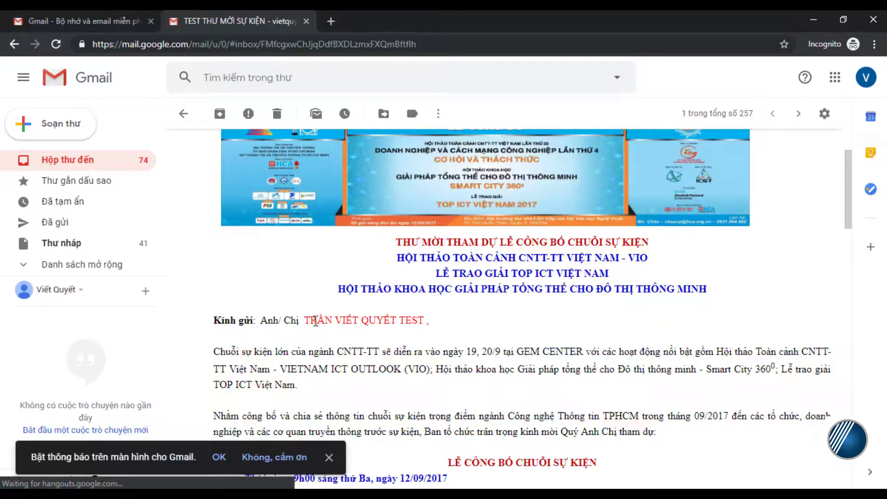
left_click_drag(309, 320, 396, 320)
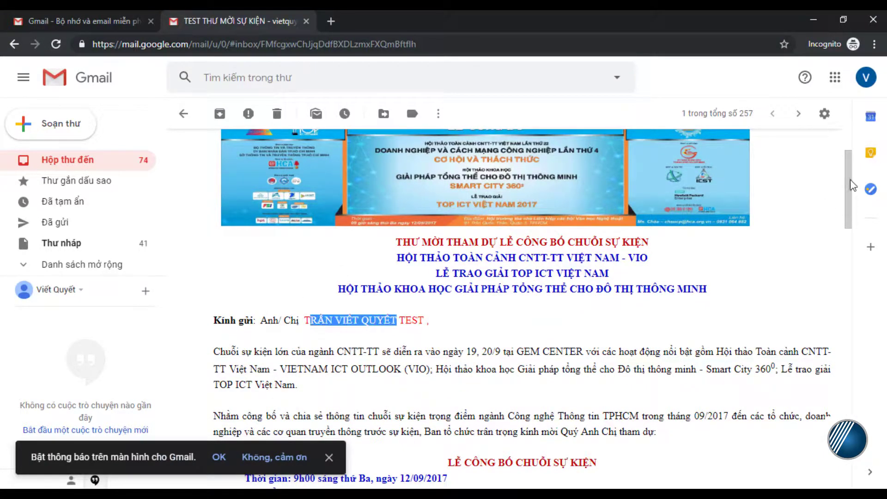
scroll(852, 186, "down", 3)
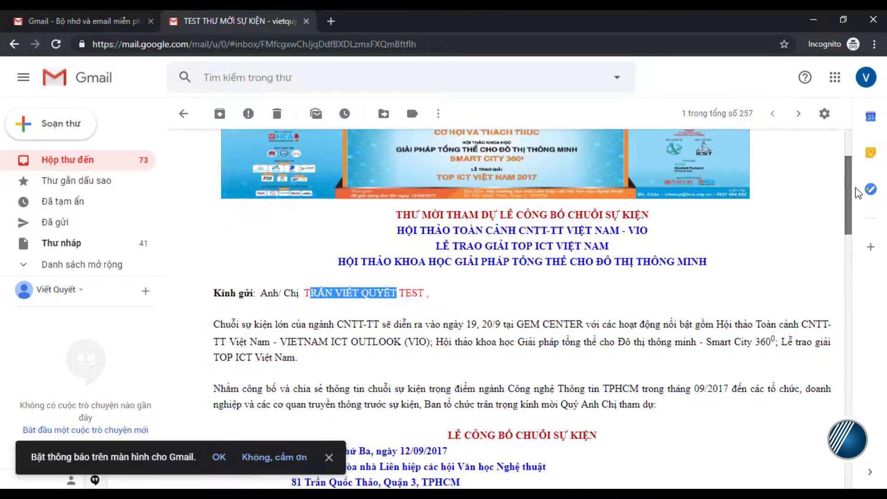
left_click(859, 221)
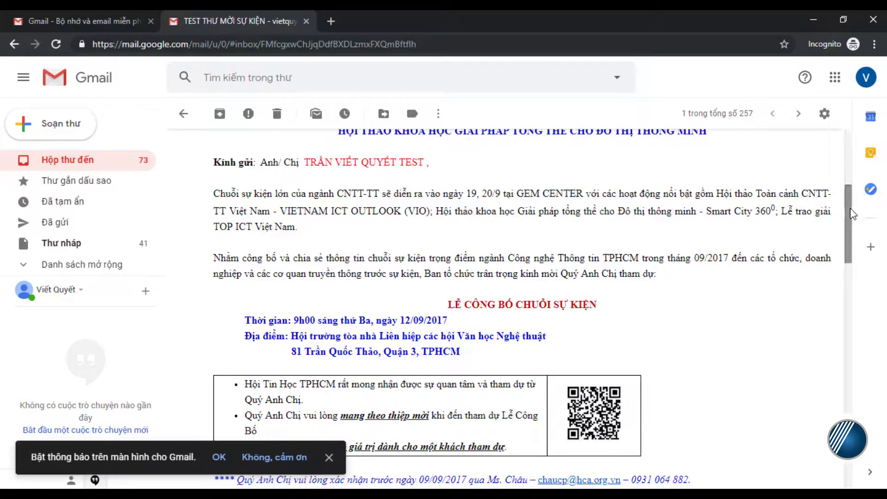
left_click_drag(851, 208, 852, 228)
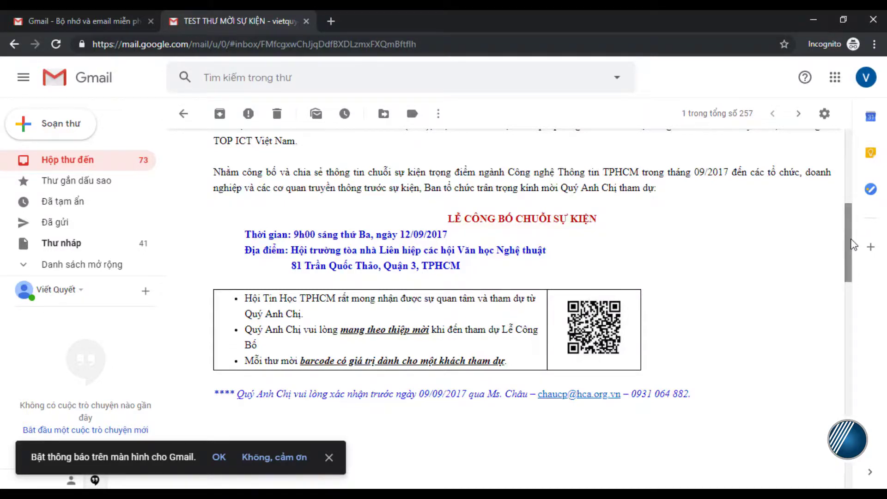
mouse_move(848, 241)
left_mouse_down()
mouse_move(838, 330)
mouse_move(845, 326)
mouse_move(845, 439)
mouse_move(855, 238)
left_mouse_up()
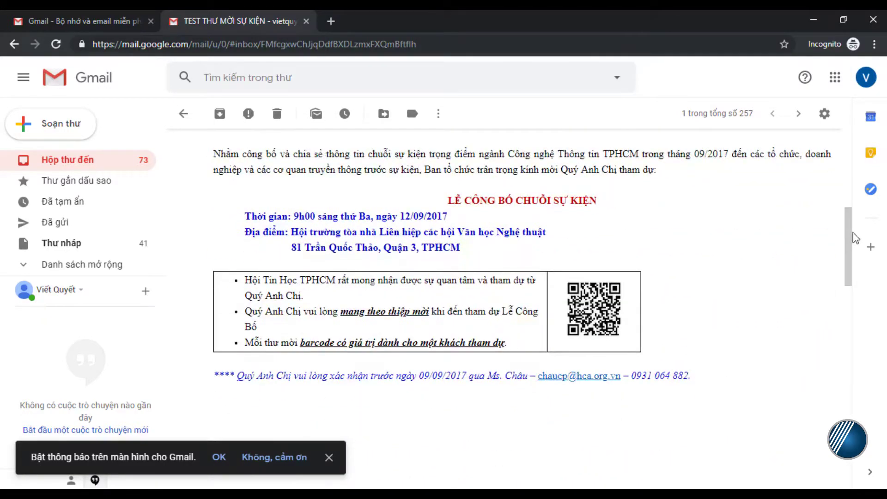
left_click(814, 20)
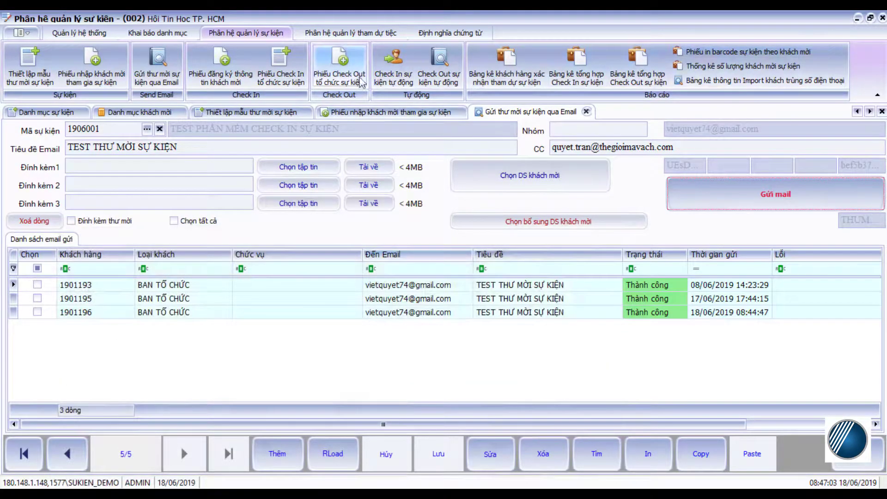
Check in the guest by entering their scanned barcode on the automatic check-in screen, then close it
left_click(394, 73)
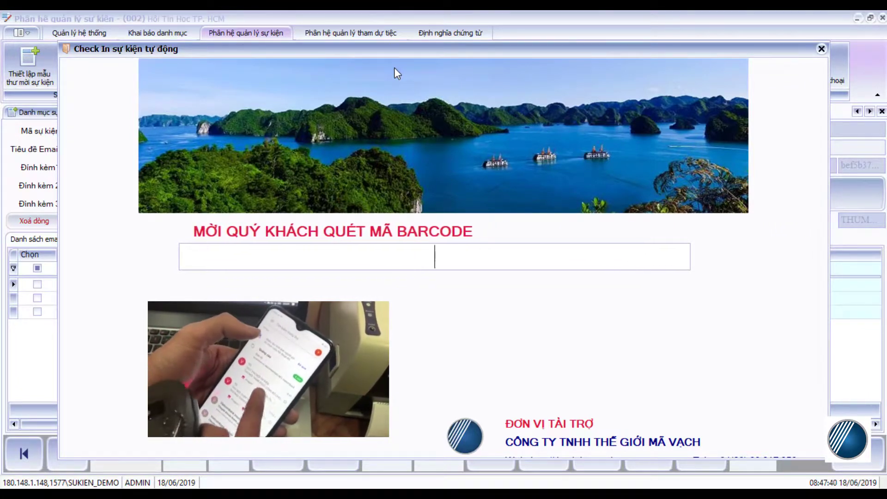
type("19060011901196")
key("Return")
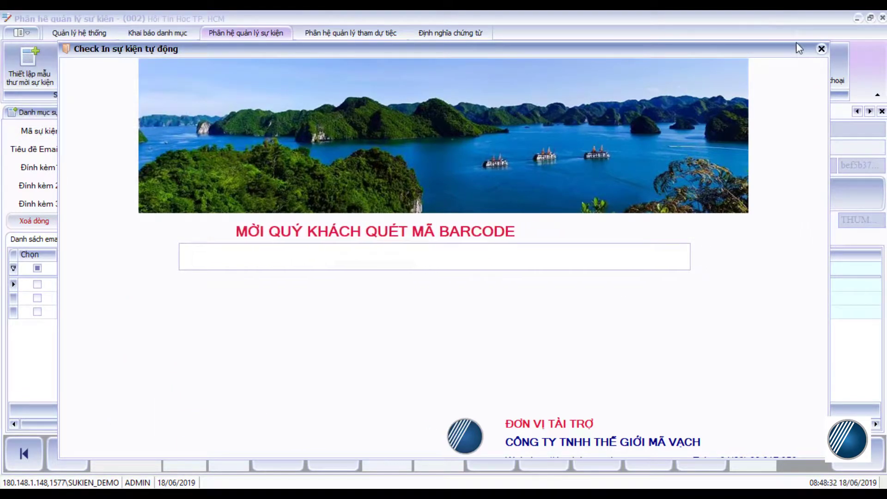
key("Escape")
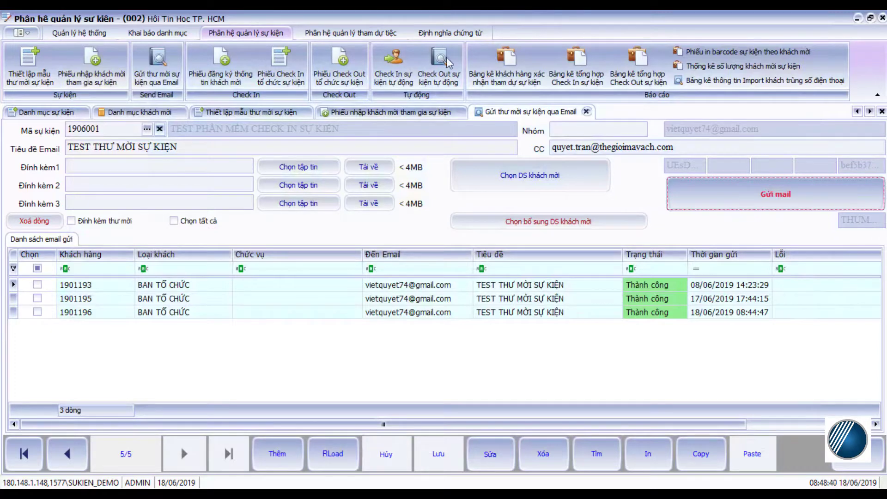
Open the check-in summary report for event 1906001 and scroll across its remaining columns
left_click(563, 74)
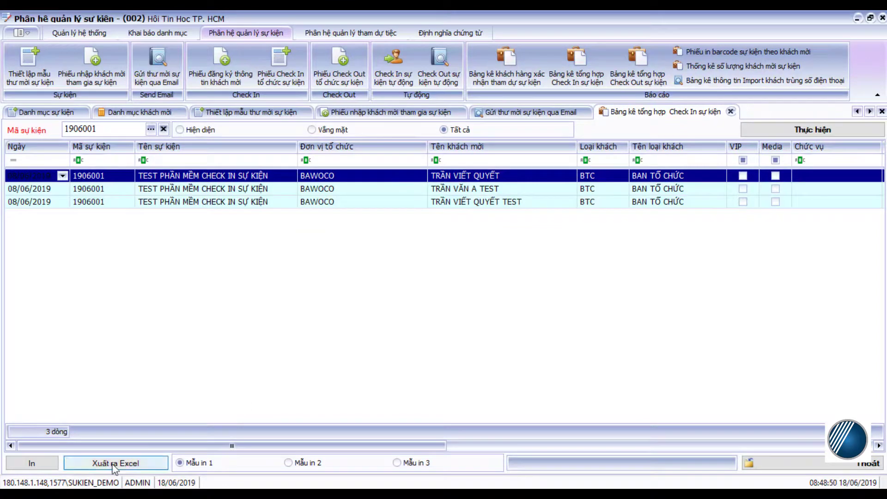
left_click_drag(188, 447, 613, 448)
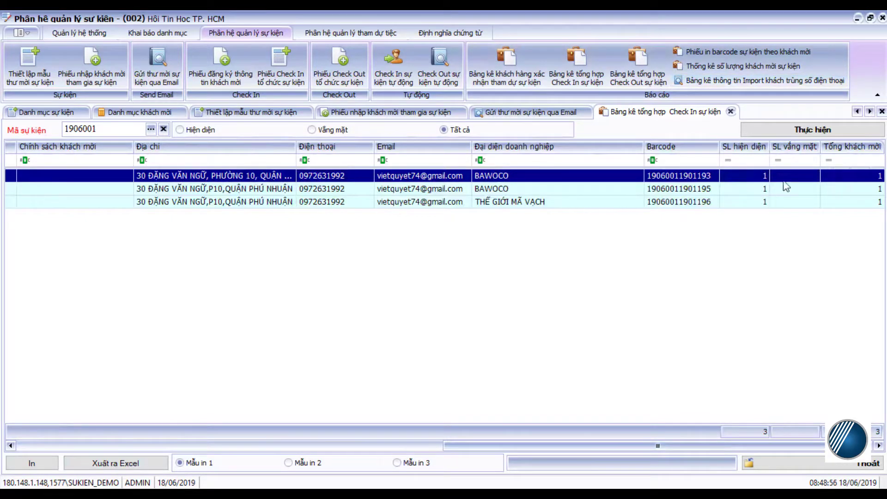
left_click(145, 458)
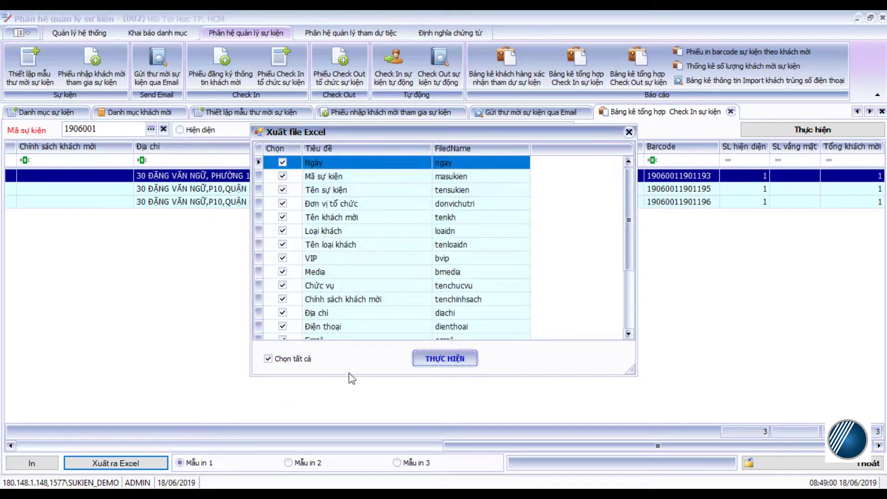
Export the report with all fields to testtphanmem.xlsx on the Desktop and open it in Excel
left_click(428, 359)
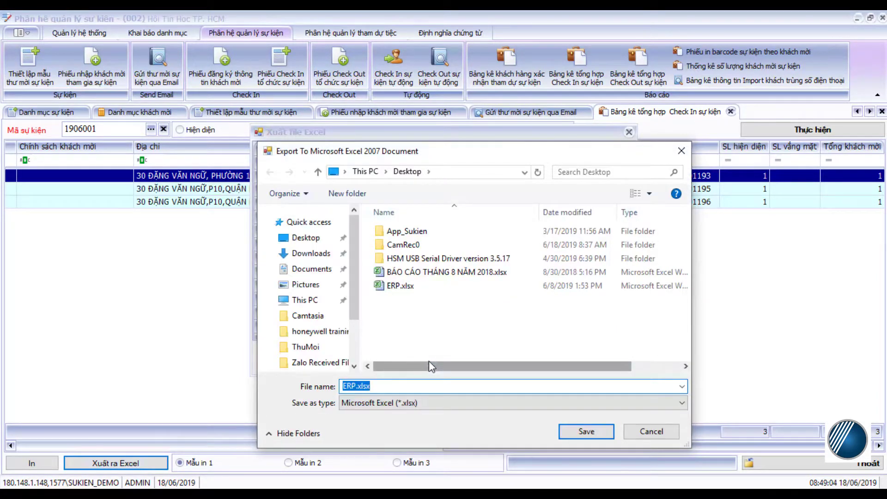
type("testt")
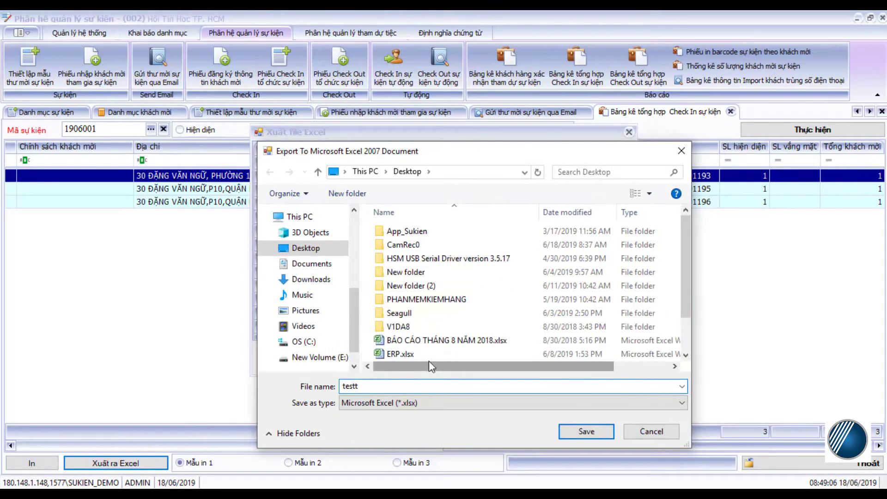
type("pham")
left_click(585, 431)
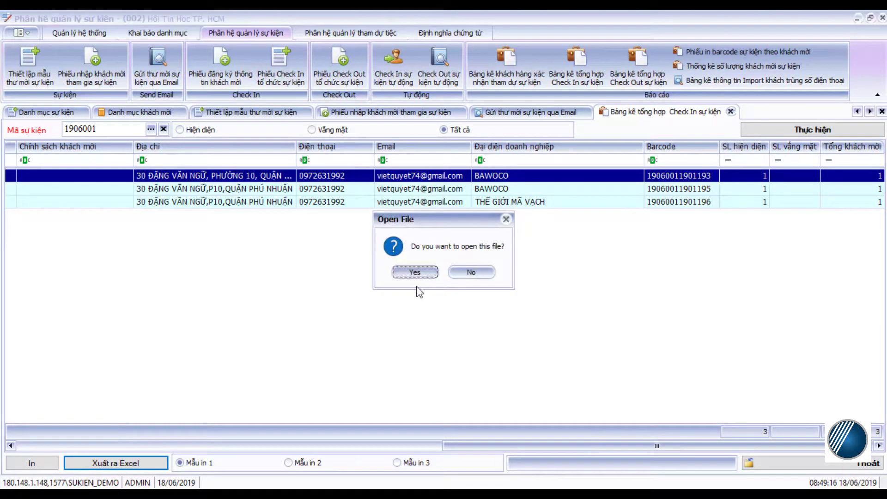
left_click(415, 272)
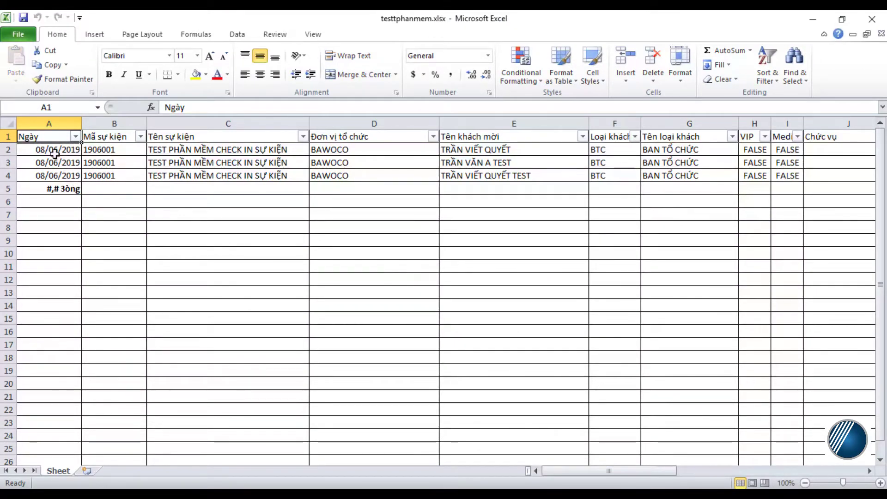
Inspect the three exported dates in column A and event codes in B2 to B4
left_click_drag(48, 149, 61, 174)
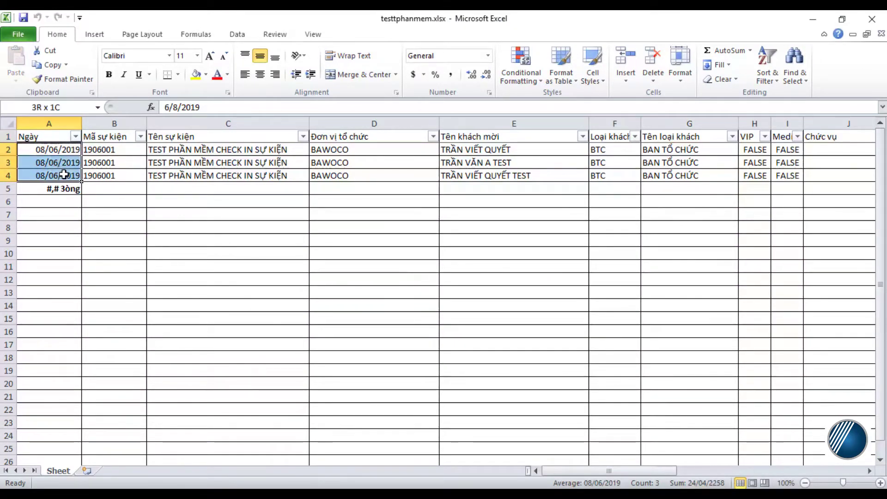
left_click(101, 149)
left_click_drag(100, 149, 109, 174)
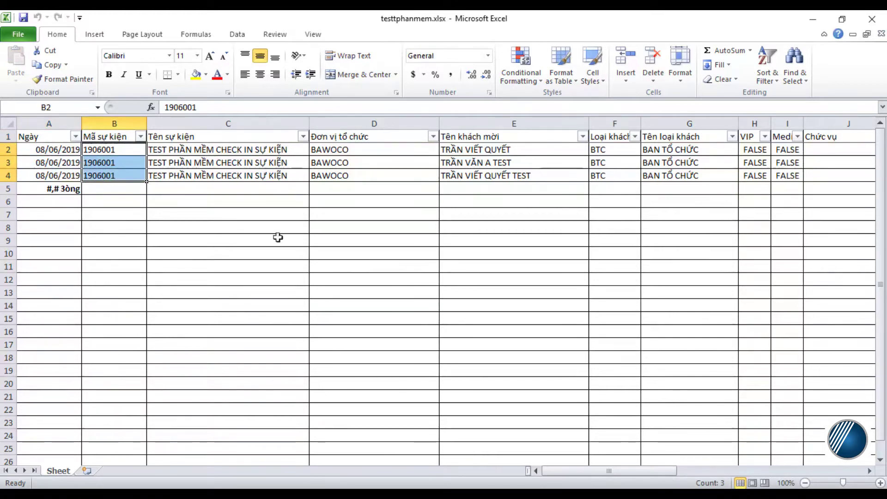
left_click_drag(593, 469, 807, 454)
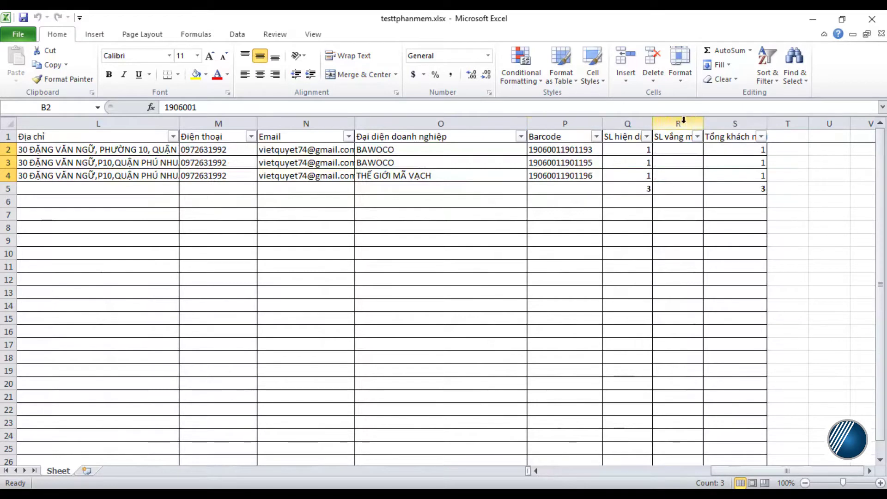
Autofit column Q for SL hiện diện and review the SL hiện diện, SL vắng mặt, Tổng khách mời counts
double_click(653, 124)
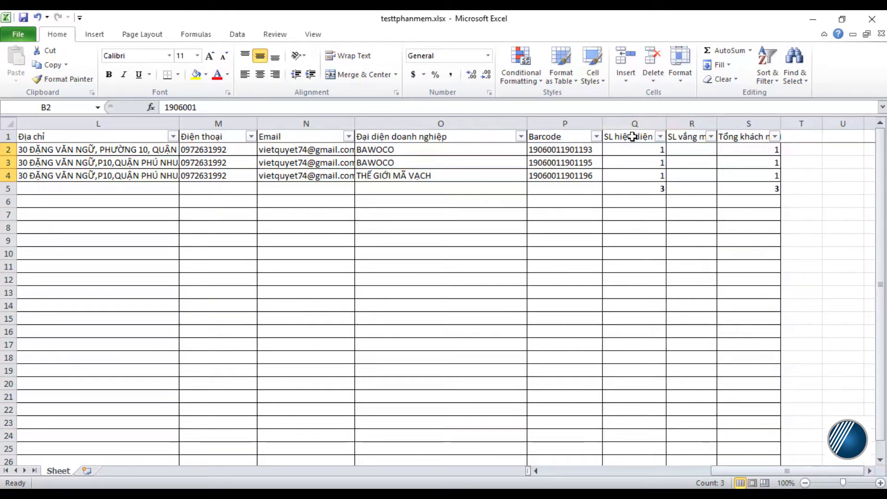
left_click(632, 137)
left_click(689, 136)
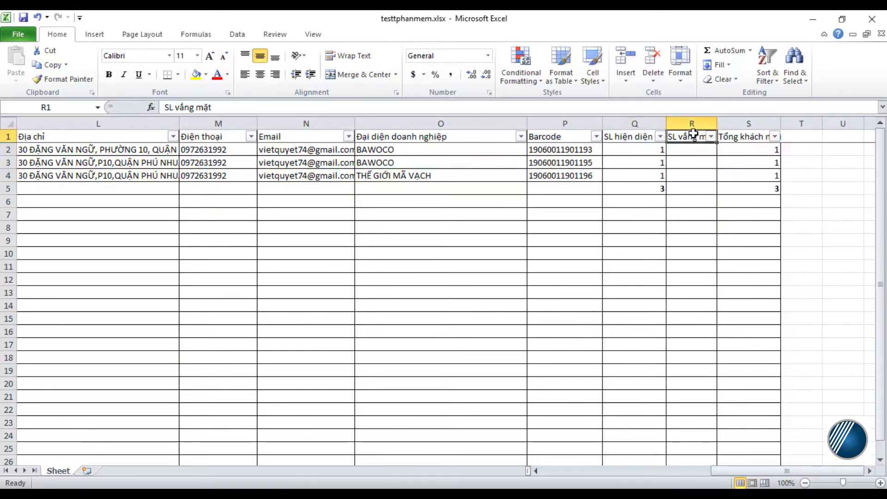
left_click(749, 137)
left_click_drag(634, 150, 768, 176)
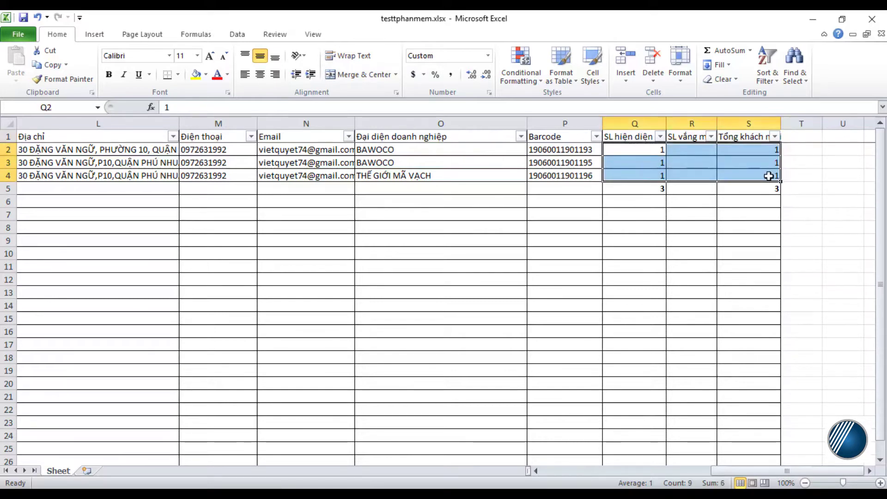
mouse_move(808, 470)
left_mouse_down()
mouse_move(785, 471)
mouse_move(801, 470)
left_mouse_up()
Check the empty absence counts from R2 downward, then minimize Excel
left_click(693, 146)
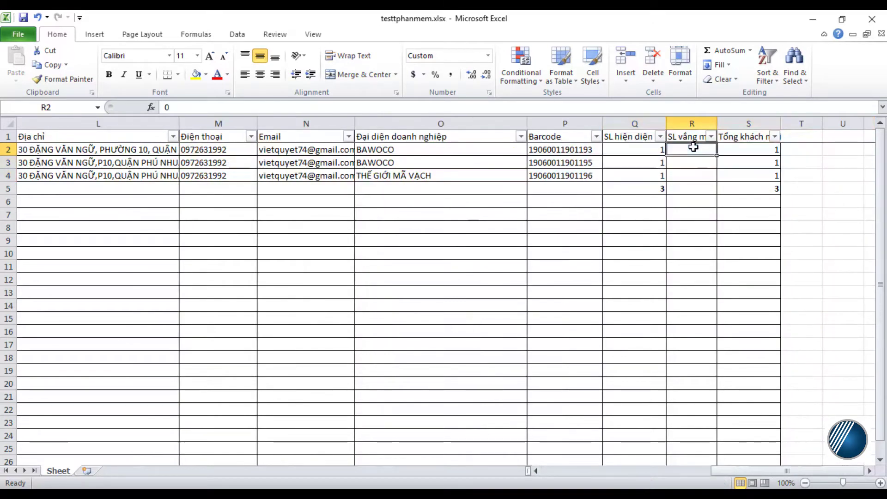
left_click_drag(693, 164, 855, 73)
left_click_drag(766, 468, 579, 462)
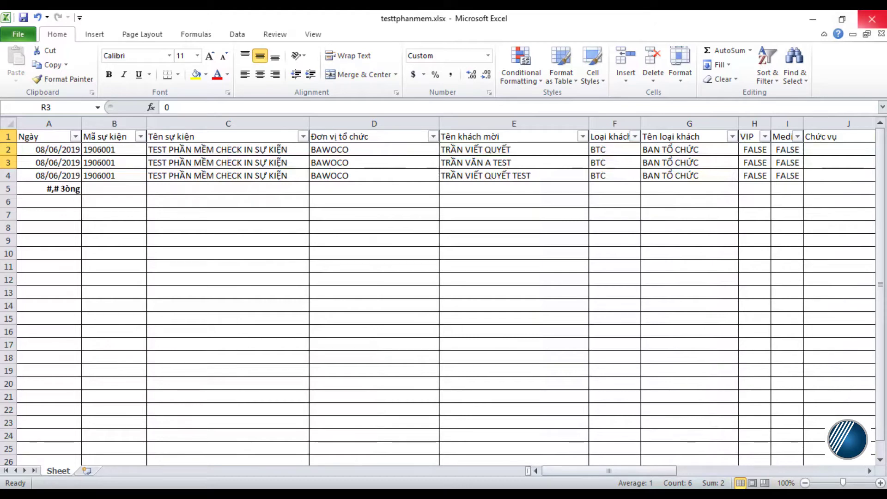
left_click(802, 16)
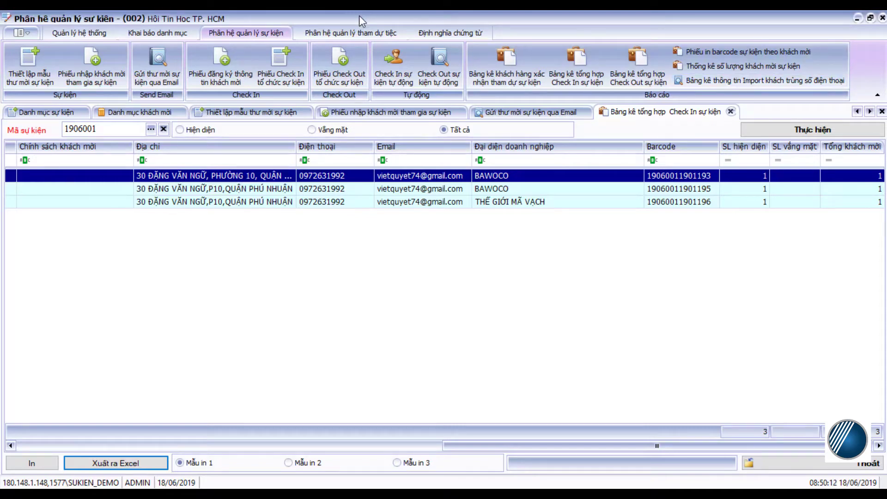
Browse the Quản lý hệ thống and Khai báo danh mục tabs, minimize the event software, and close Chrome
left_click(79, 32)
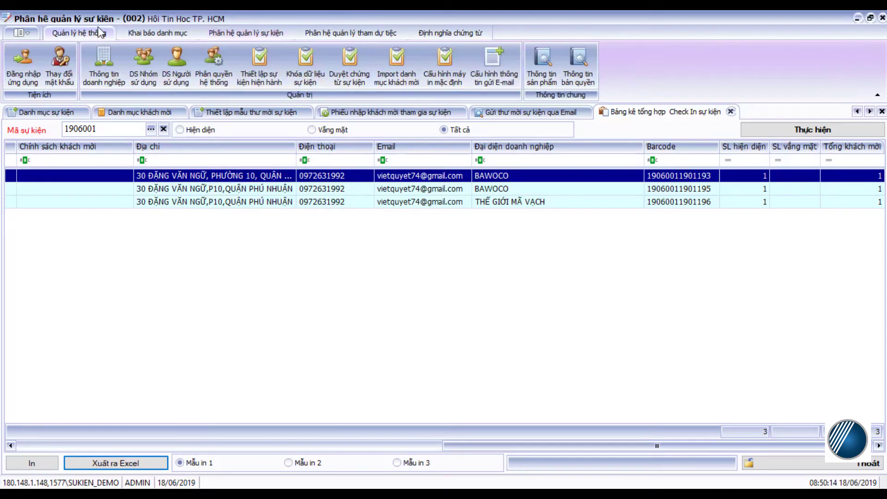
left_click(145, 32)
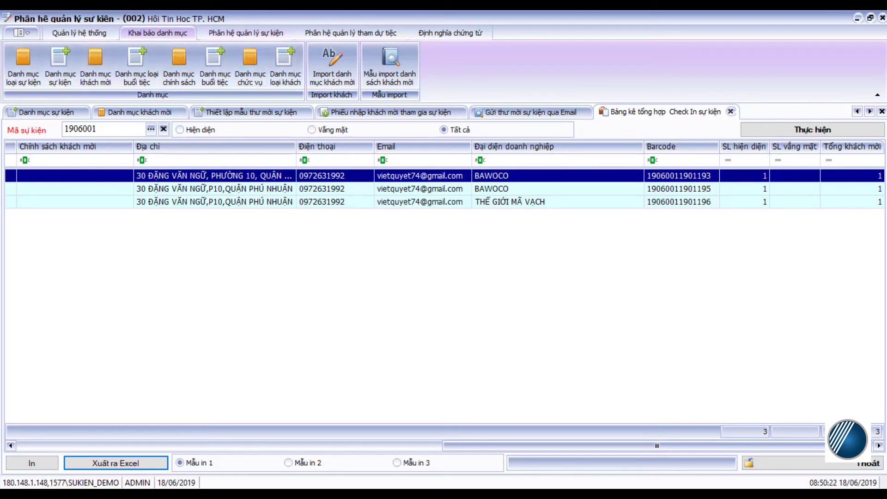
left_click(858, 19)
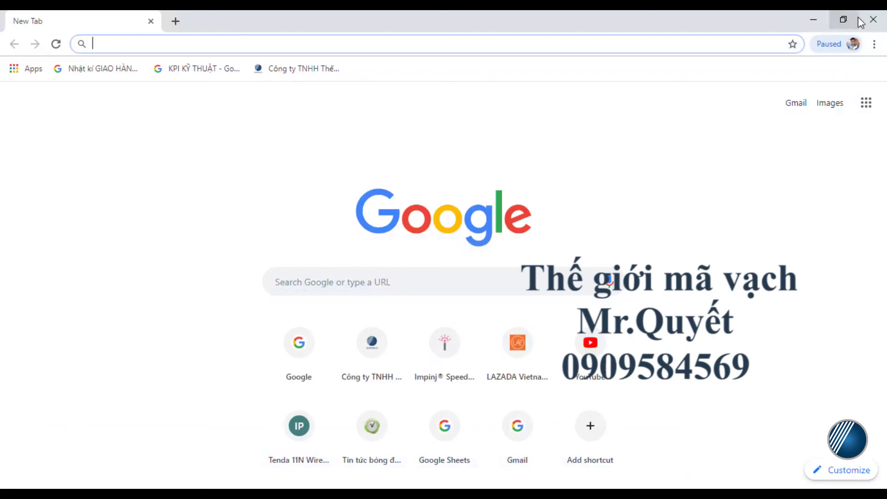
left_click(874, 20)
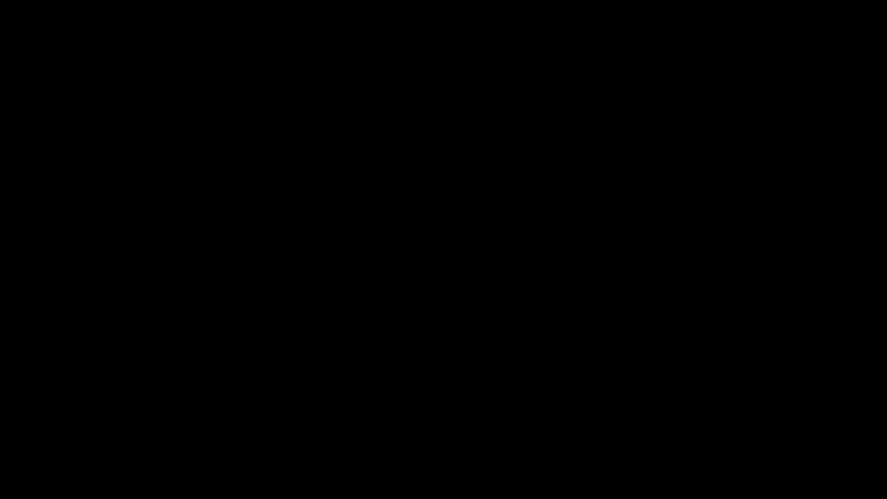